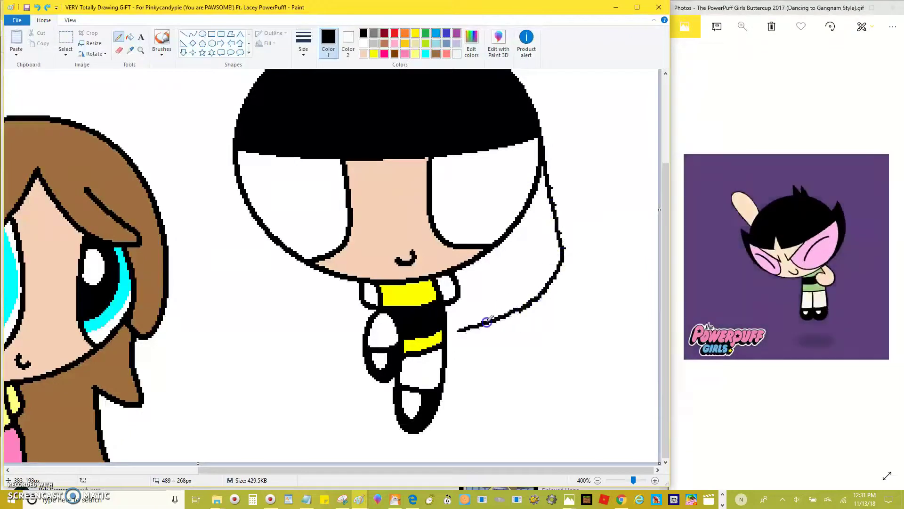
- Complete the lower hair outline with a curve from the torso to the left cheek, and fill the long hair behind the body black
{"action": "mouse_move", "coordinate": [363, 336]}
{"action": "left_mouse_down"}
{"action": "mouse_move", "coordinate": [313, 321]}
{"action": "mouse_move", "coordinate": [285, 254]}
{"action": "left_mouse_up"}
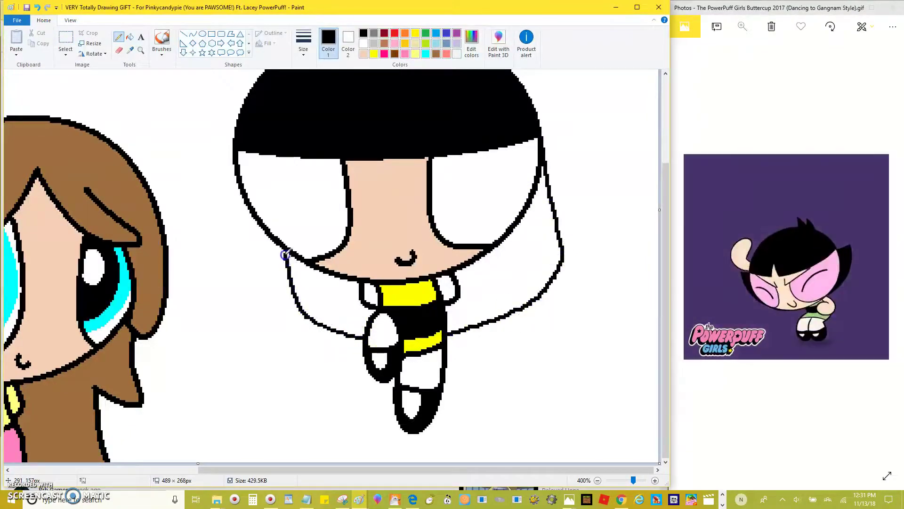
{"action": "left_click", "coordinate": [135, 37]}
{"action": "left_click", "coordinate": [312, 279]}
{"action": "left_click", "coordinate": [546, 265]}
{"action": "left_click", "coordinate": [367, 103]}
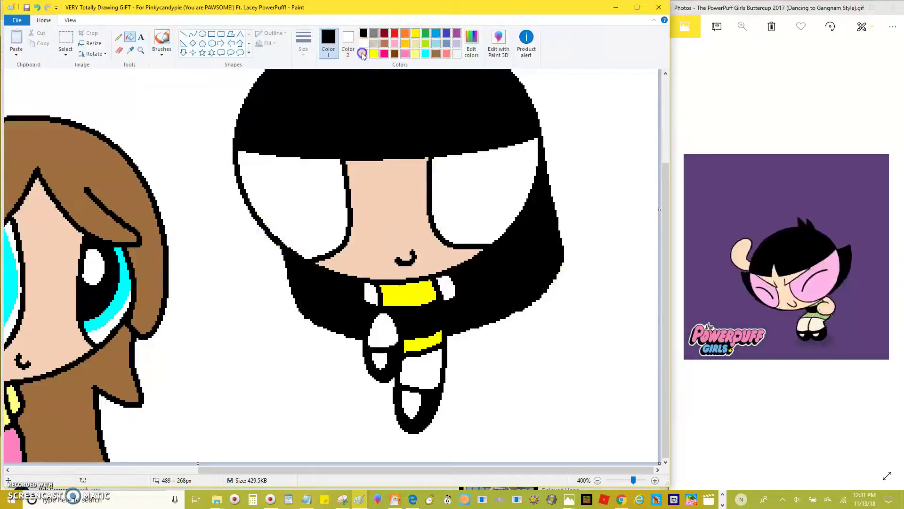
- Fill both shoulders beside the yellow shirt with the peach skin colour
{"action": "right_click", "coordinate": [362, 54]}
{"action": "right_click", "coordinate": [371, 294]}
{"action": "right_click", "coordinate": [449, 284]}
- Try curved pink lines running from the hair down along the inner edges of the eyes, and undo them
{"action": "scroll", "coordinate": [447, 288], "scroll_direction": "up", "scroll_amount": 1}
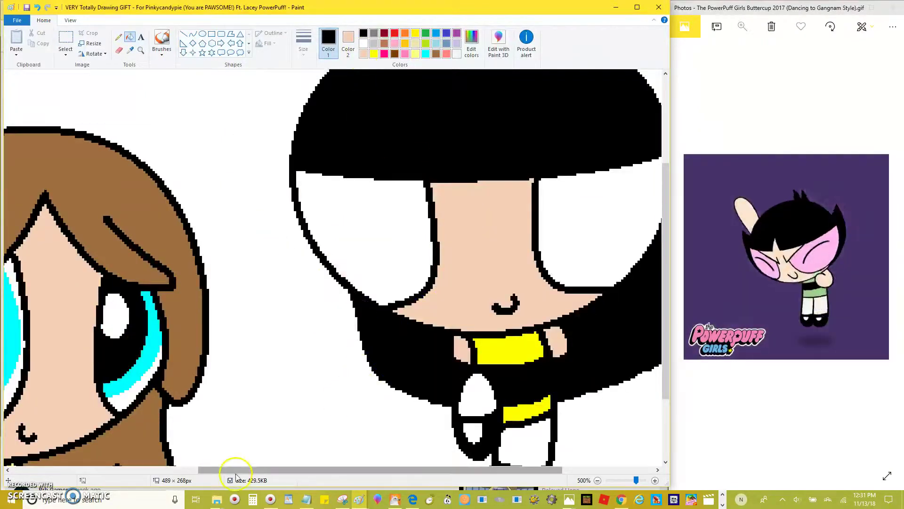
{"action": "scroll", "coordinate": [236, 474], "scroll_direction": "up", "scroll_amount": 2}
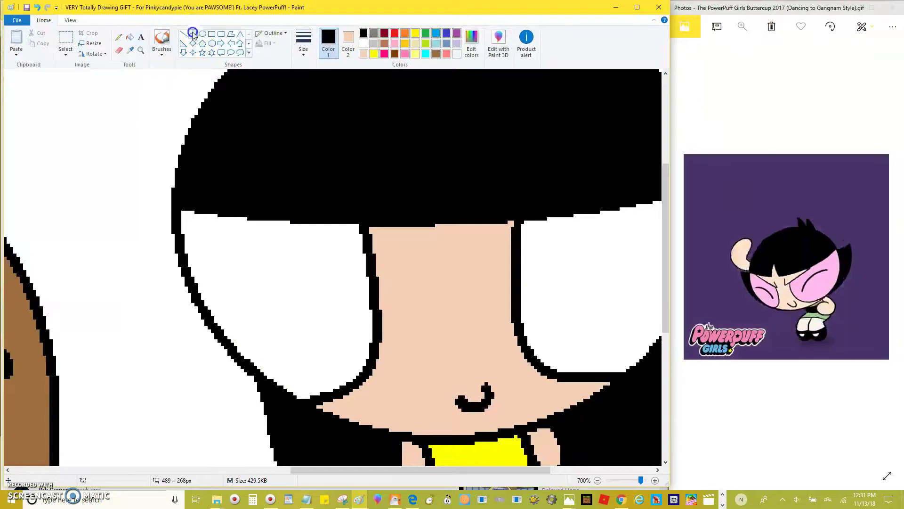
{"action": "left_click", "coordinate": [385, 54]}
{"action": "mouse_move", "coordinate": [490, 173]}
{"action": "left_mouse_down"}
{"action": "mouse_move", "coordinate": [512, 369]}
{"action": "mouse_move", "coordinate": [570, 402]}
{"action": "mouse_move", "coordinate": [473, 367]}
{"action": "mouse_move", "coordinate": [482, 395]}
{"action": "mouse_move", "coordinate": [506, 389]}
{"action": "left_mouse_up"}
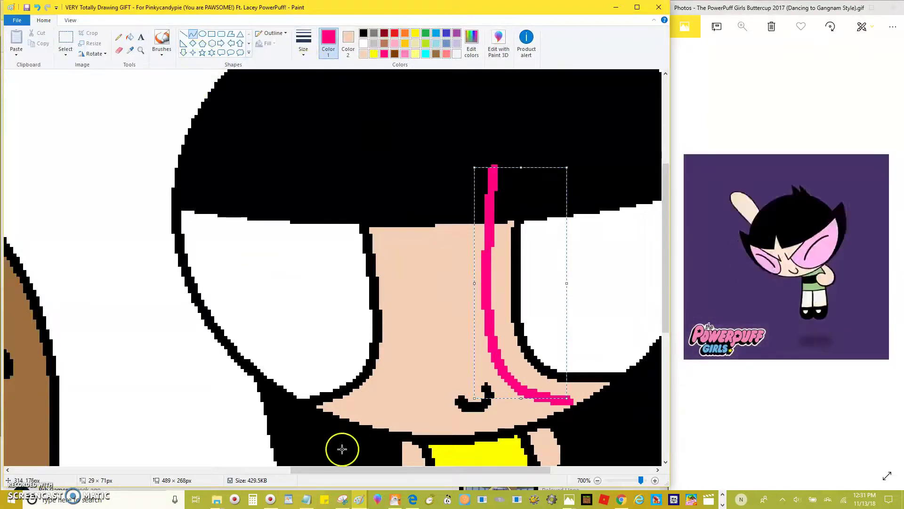
{"action": "mouse_move", "coordinate": [343, 404]}
{"action": "left_mouse_down"}
{"action": "mouse_move", "coordinate": [380, 207]}
{"action": "mouse_move", "coordinate": [374, 165]}
{"action": "left_mouse_up"}
{"action": "mouse_move", "coordinate": [404, 283]}
{"action": "left_mouse_down"}
{"action": "mouse_move", "coordinate": [422, 315]}
{"action": "mouse_move", "coordinate": [428, 387]}
{"action": "mouse_move", "coordinate": [404, 277]}
{"action": "left_mouse_up"}
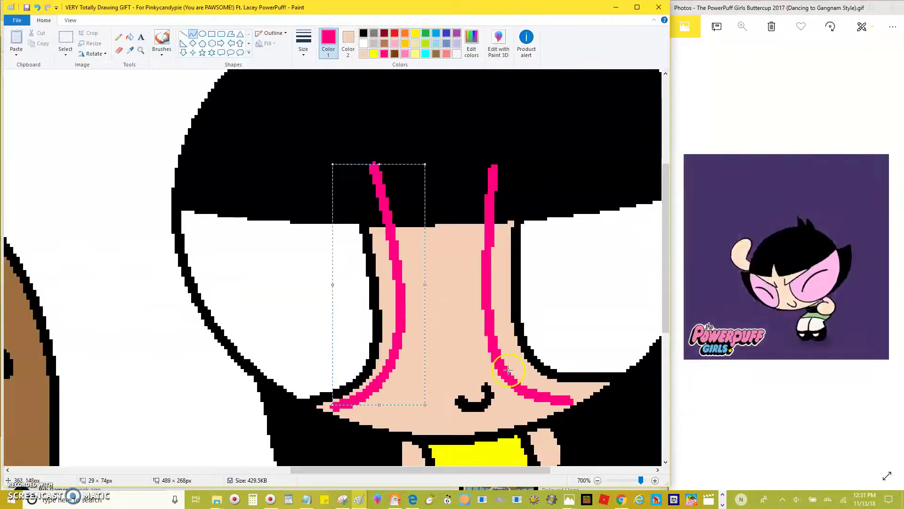
{"action": "key", "text": "ctrl+z"}
{"action": "key", "text": "ctrl+z"}
{"action": "mouse_move", "coordinate": [489, 191]}
{"action": "left_mouse_down"}
{"action": "mouse_move", "coordinate": [493, 323]}
{"action": "mouse_move", "coordinate": [579, 397]}
{"action": "mouse_move", "coordinate": [472, 391]}
{"action": "mouse_move", "coordinate": [507, 400]}
{"action": "mouse_move", "coordinate": [495, 405]}
{"action": "left_mouse_up"}
{"action": "key", "text": "ctrl+z"}
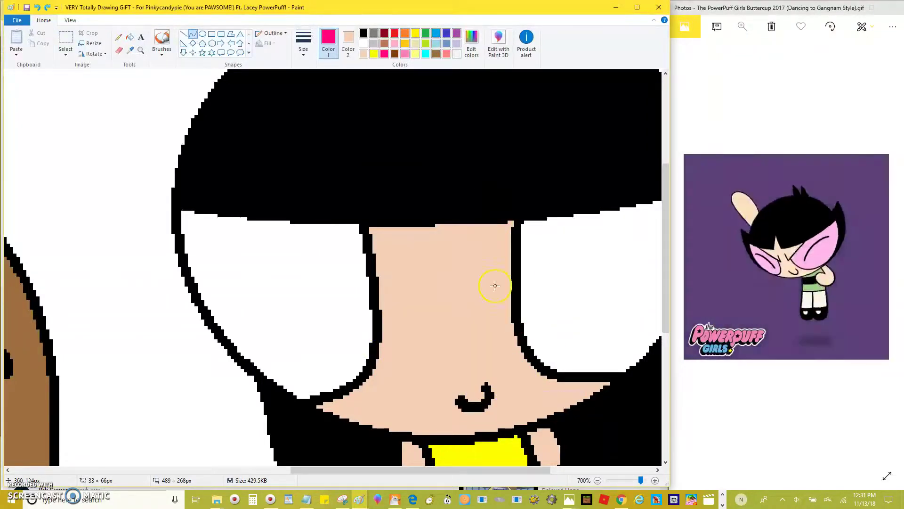
{"action": "mouse_move", "coordinate": [483, 83]}
{"action": "left_mouse_down"}
{"action": "mouse_move", "coordinate": [481, 131]}
{"action": "mouse_move", "coordinate": [575, 398]}
{"action": "mouse_move", "coordinate": [476, 401]}
{"action": "mouse_move", "coordinate": [513, 412]}
{"action": "left_mouse_up"}
{"action": "key", "text": "ctrl+z"}
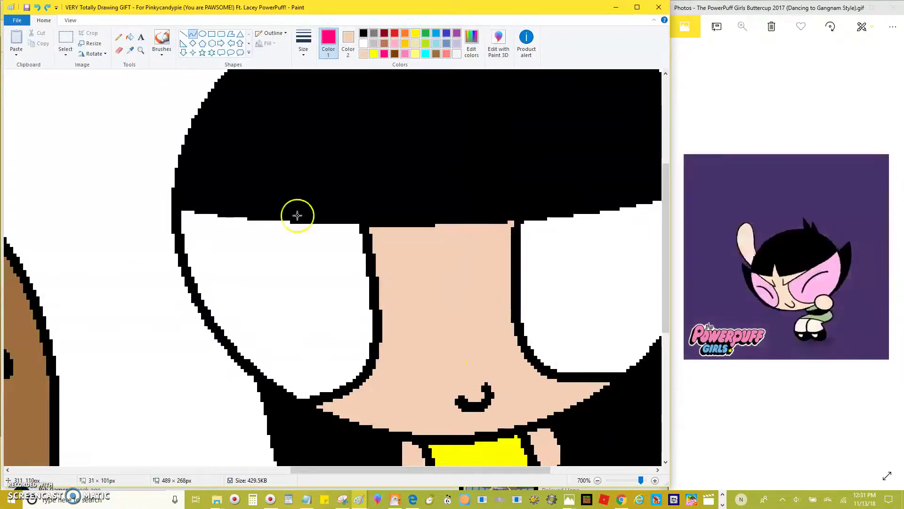
- Write the note "taking my time. :P" in pink on the black hair, and remove it
{"action": "left_click", "coordinate": [140, 38]}
{"action": "left_click_drag", "start_coordinate": [207, 98], "coordinate": [498, 177]}
{"action": "type", "text": "taking"}
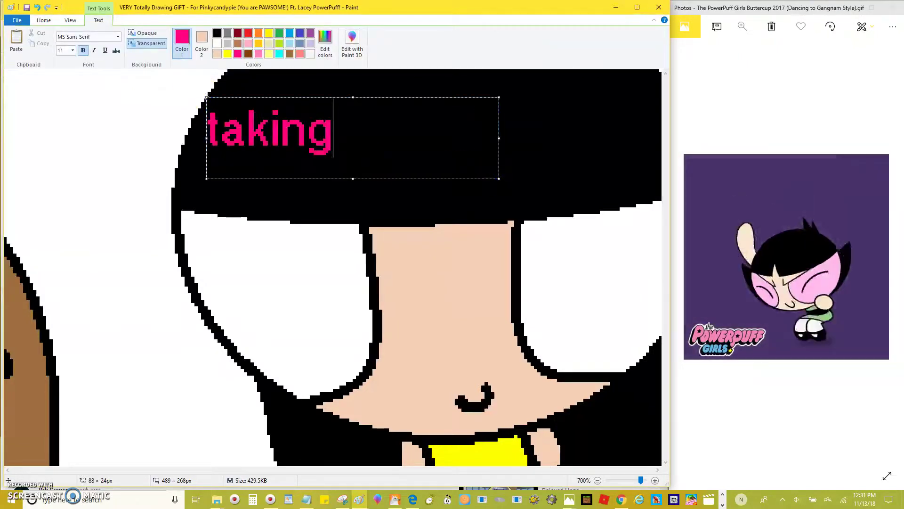
{"action": "type", "text": " my time. :P"}
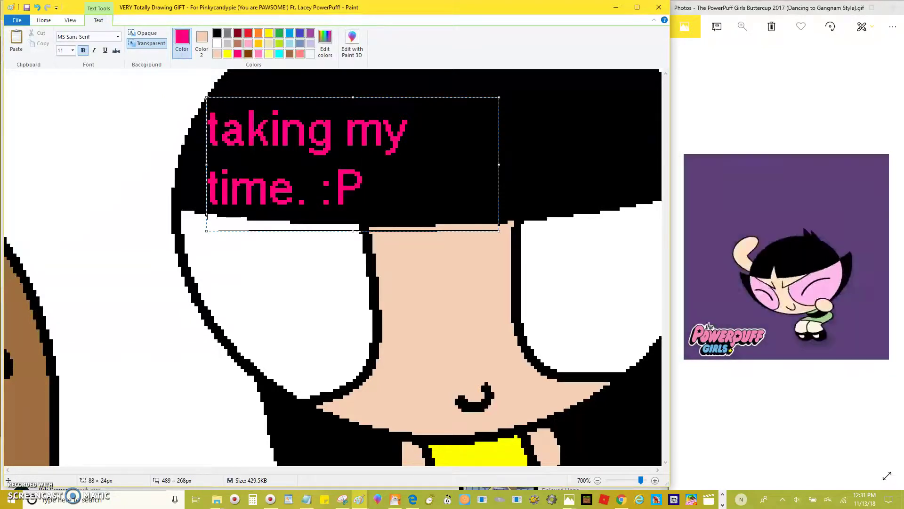
{"action": "key", "text": "ctrl+a"}
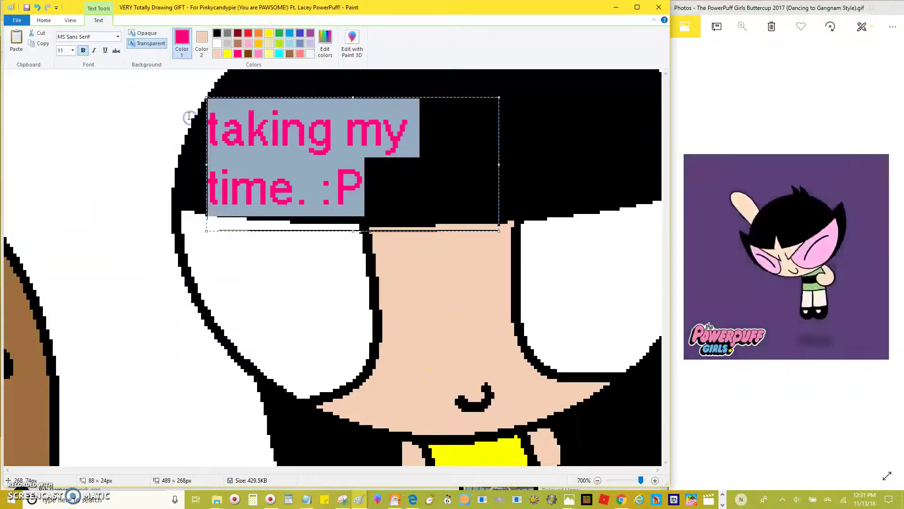
{"action": "key", "text": "Delete"}
{"action": "left_click", "coordinate": [156, 137]}
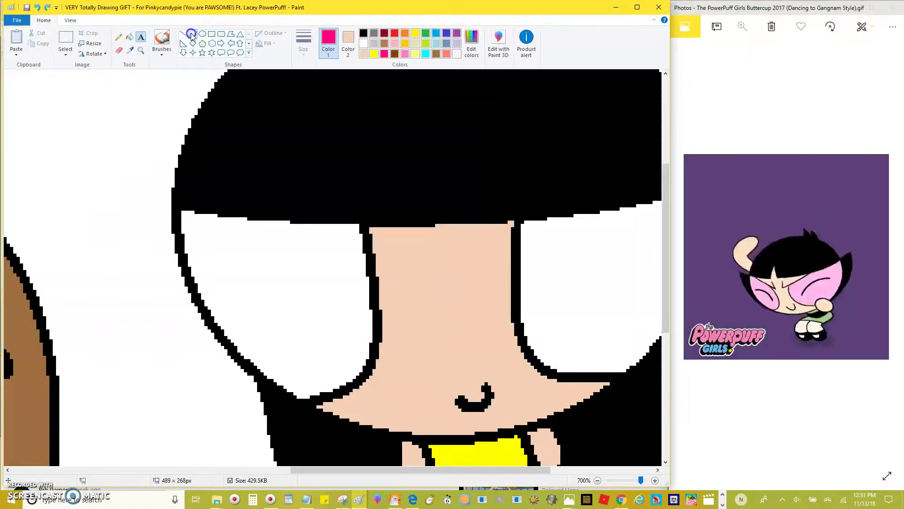
- Try a curved line from the hair down across the face, and undo it
{"action": "left_click", "coordinate": [193, 34]}
{"action": "scroll", "coordinate": [437, 264], "scroll_direction": "down", "scroll_amount": 1, "text": "ctrl"}
{"action": "left_click_drag", "start_coordinate": [416, 153], "coordinate": [495, 352]}
{"action": "left_click_drag", "start_coordinate": [418, 346], "coordinate": [400, 353]}
{"action": "left_click_drag", "start_coordinate": [400, 353], "coordinate": [441, 353]}
{"action": "key", "text": "ctrl+z"}
- Draw a thin black oval highlight about 17 × 25 px against the inner edge of the left eye
{"action": "left_click", "coordinate": [203, 34]}
{"action": "left_click", "coordinate": [304, 42]}
{"action": "left_click", "coordinate": [297, 78]}
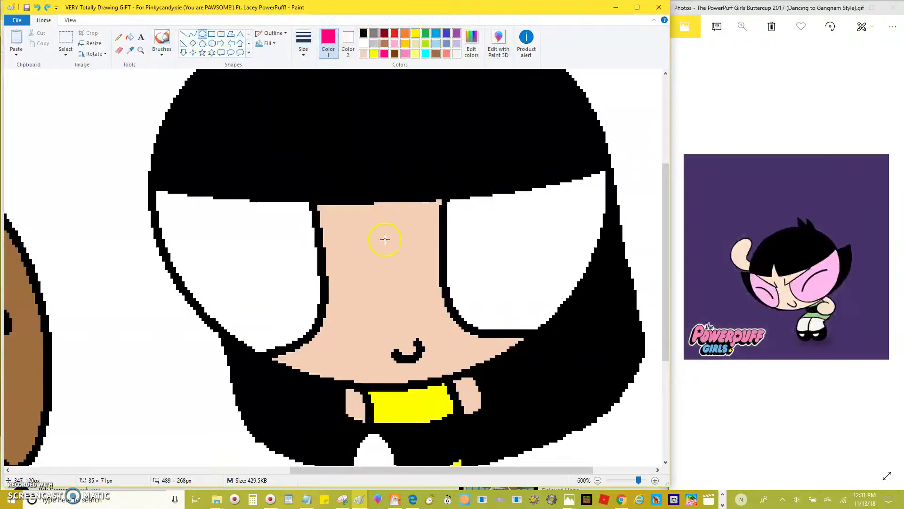
{"action": "scroll", "coordinate": [384, 238], "scroll_direction": "up", "scroll_amount": 1, "text": "ctrl"}
{"action": "left_click", "coordinate": [364, 34]}
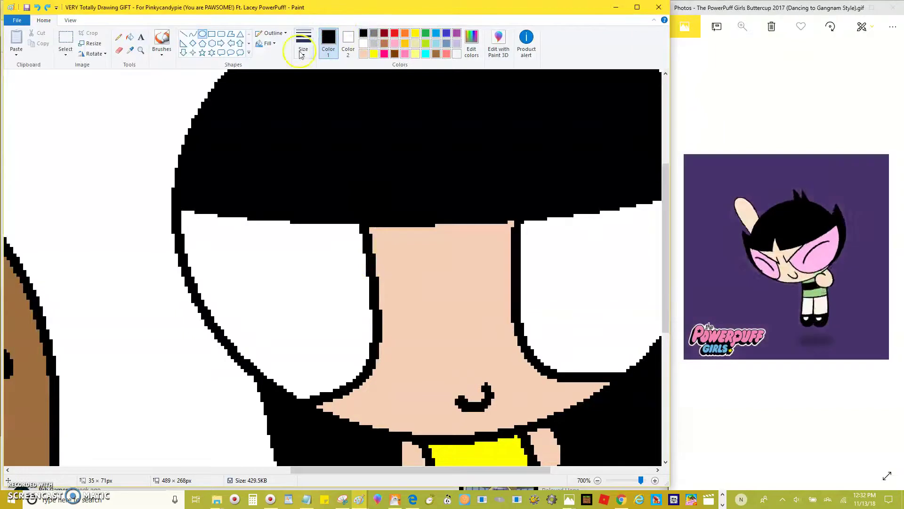
{"action": "left_click", "coordinate": [304, 42]}
{"action": "left_click", "coordinate": [298, 78]}
{"action": "left_click_drag", "start_coordinate": [318, 244], "coordinate": [340, 260]}
{"action": "left_click_drag", "start_coordinate": [370, 322], "coordinate": [370, 325]}
{"action": "left_click_drag", "start_coordinate": [342, 288], "coordinate": [346, 274]}
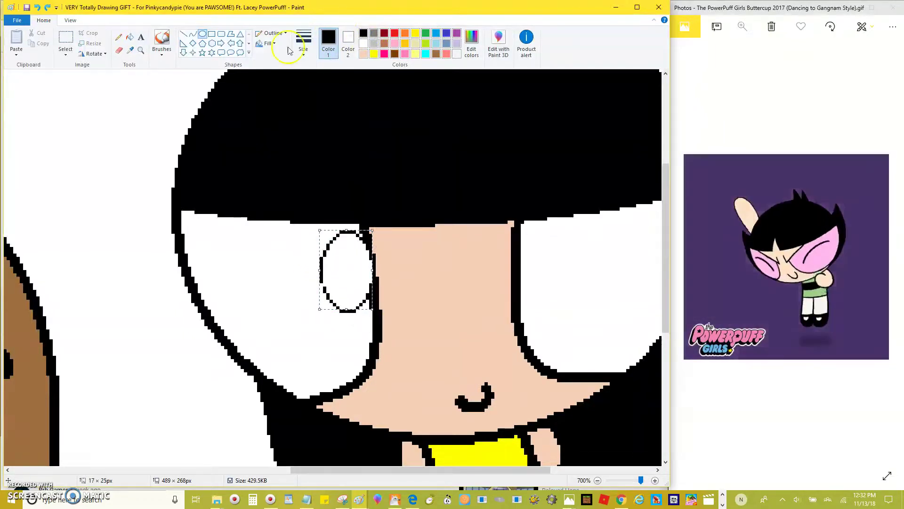
{"action": "left_click", "coordinate": [257, 44]}
{"action": "left_click", "coordinate": [263, 76]}
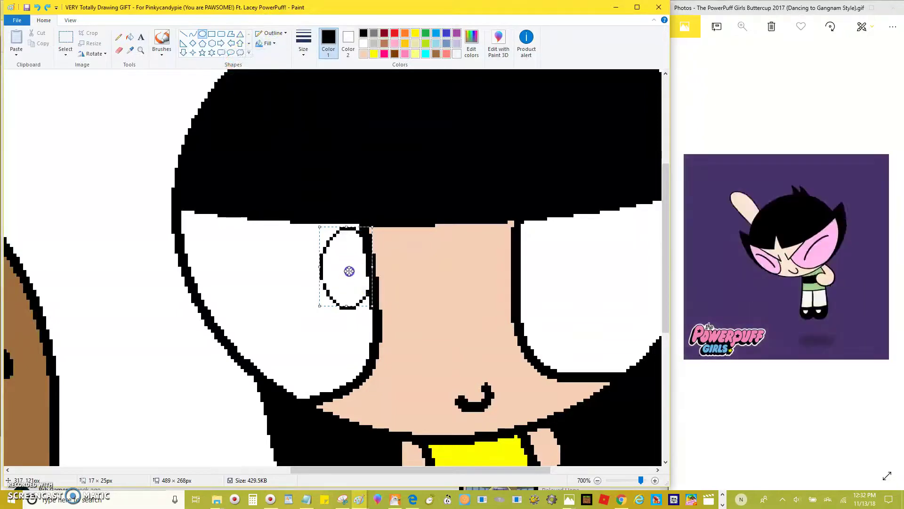
- Draw a matching black oval highlight about 19 × 27 px in the right eye, close to its upper inner corner
{"action": "mouse_move", "coordinate": [541, 231]}
{"action": "left_mouse_down"}
{"action": "mouse_move", "coordinate": [601, 317]}
{"action": "mouse_move", "coordinate": [584, 283]}
{"action": "left_mouse_up"}
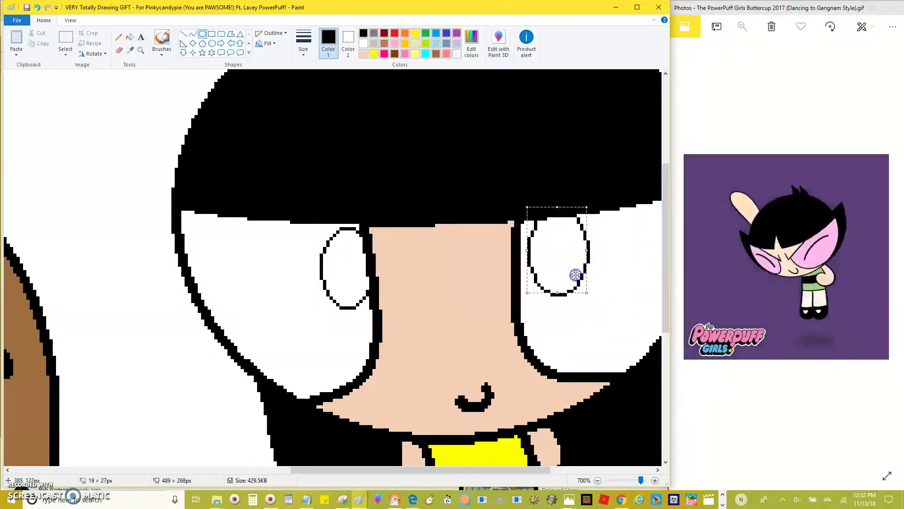
{"action": "scroll", "coordinate": [460, 424], "scroll_direction": "down", "scroll_amount": 2}
{"action": "scroll", "coordinate": [477, 458], "scroll_direction": "right", "scroll_amount": 5}
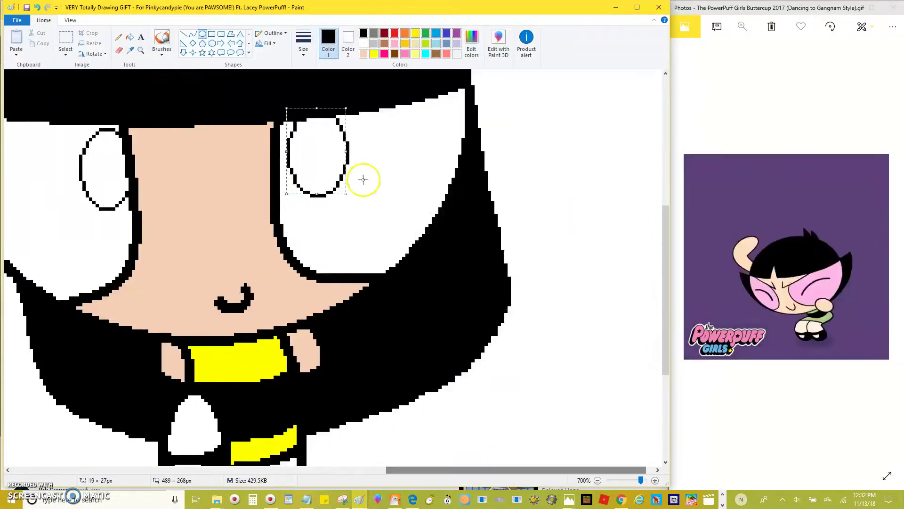
{"action": "scroll", "coordinate": [358, 180], "scroll_direction": "up", "scroll_amount": 2}
{"action": "left_click_drag", "start_coordinate": [351, 214], "coordinate": [327, 237]}
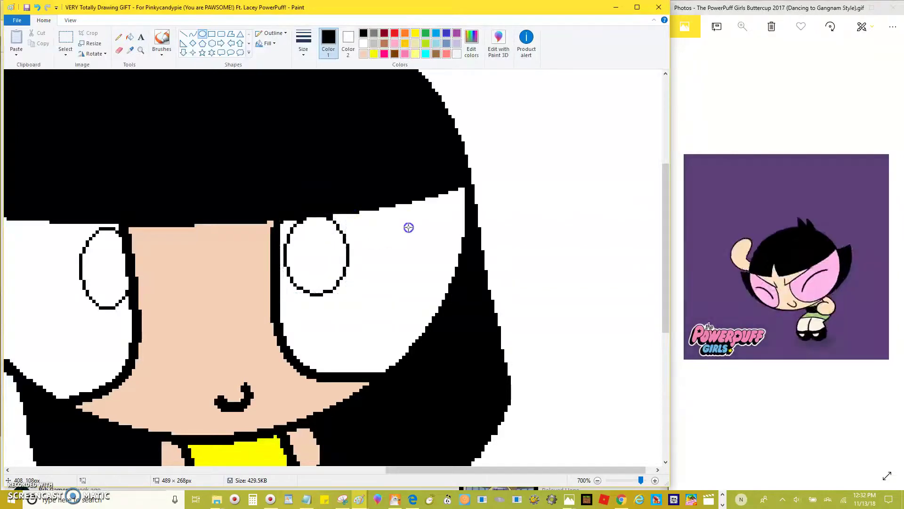
- Draw dark brown curves along the outer side of both eyes to outline the irises
{"action": "left_click", "coordinate": [163, 41]}
{"action": "left_click", "coordinate": [194, 34]}
{"action": "left_click", "coordinate": [395, 54]}
{"action": "left_click", "coordinate": [316, 367]}
{"action": "left_click_drag", "start_coordinate": [316, 366], "coordinate": [517, 378]}
{"action": "left_click_drag", "start_coordinate": [545, 465], "coordinate": [499, 466]}
{"action": "left_click_drag", "start_coordinate": [79, 215], "coordinate": [158, 398]}
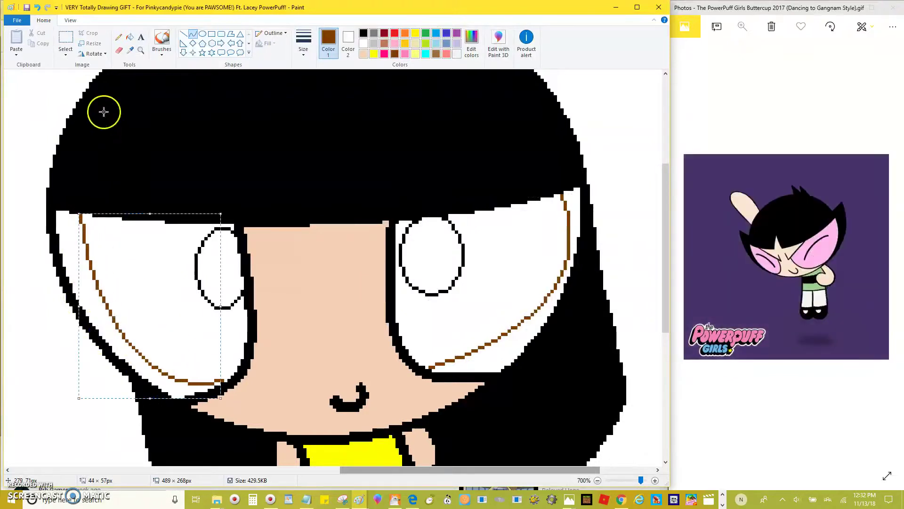
- Fill both irises dark brown, keeping the oval highlights white
{"action": "left_click", "coordinate": [130, 37]}
{"action": "left_click", "coordinate": [153, 307]}
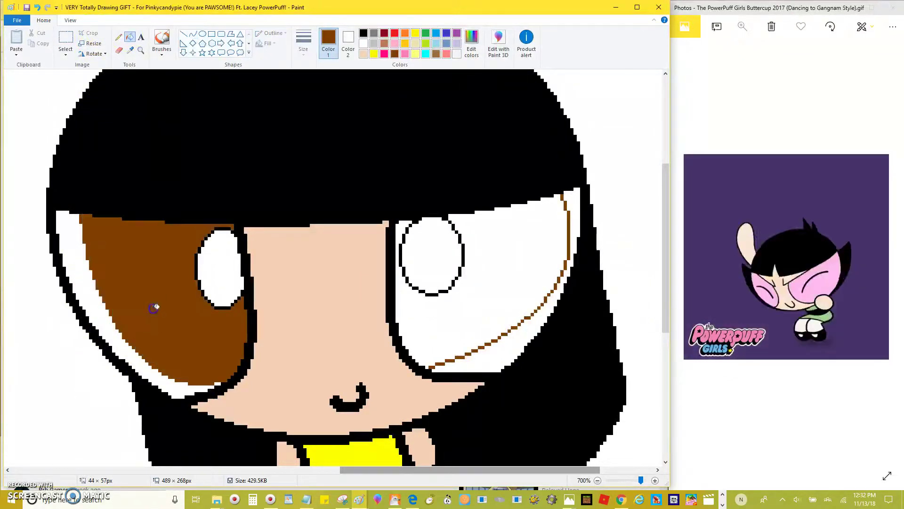
{"action": "left_click", "coordinate": [470, 332]}
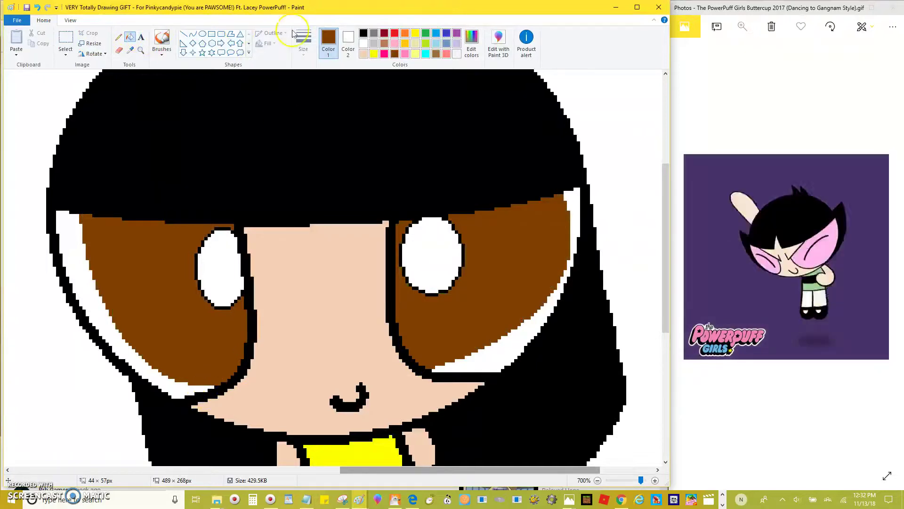
- Draw a black curved pupil outline around the highlight in each iris, and fill both pupils black
{"action": "left_click", "coordinate": [363, 33]}
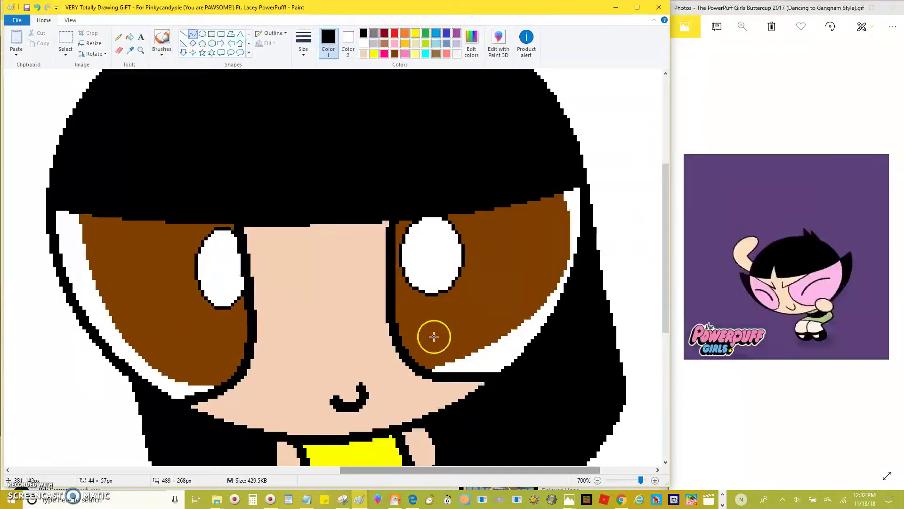
{"action": "mouse_move", "coordinate": [398, 332]}
{"action": "left_mouse_down"}
{"action": "mouse_move", "coordinate": [522, 205]}
{"action": "mouse_move", "coordinate": [480, 329]}
{"action": "mouse_move", "coordinate": [550, 295]}
{"action": "mouse_move", "coordinate": [558, 277]}
{"action": "left_mouse_up"}
{"action": "mouse_move", "coordinate": [140, 222]}
{"action": "left_mouse_down"}
{"action": "mouse_move", "coordinate": [216, 323]}
{"action": "mouse_move", "coordinate": [242, 338]}
{"action": "mouse_move", "coordinate": [131, 323]}
{"action": "mouse_move", "coordinate": [208, 366]}
{"action": "mouse_move", "coordinate": [219, 341]}
{"action": "left_mouse_up"}
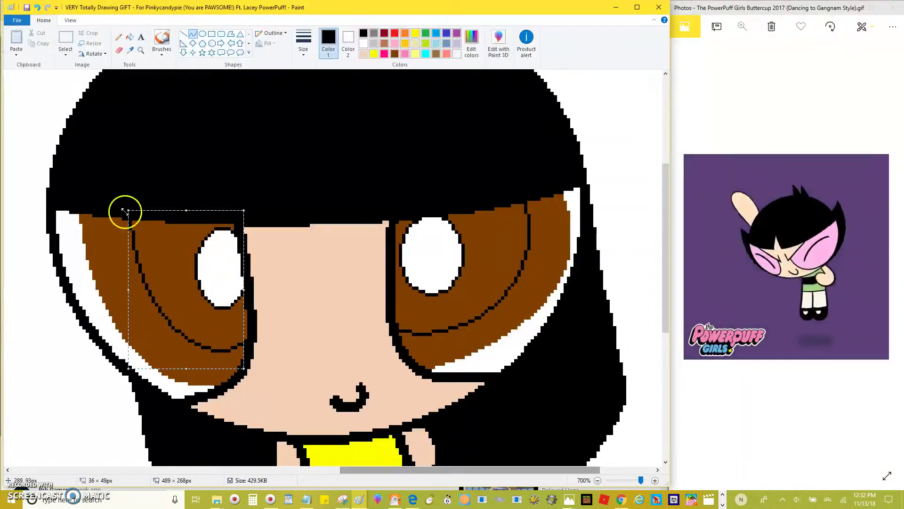
{"action": "left_click", "coordinate": [129, 37]}
{"action": "left_click", "coordinate": [181, 288]}
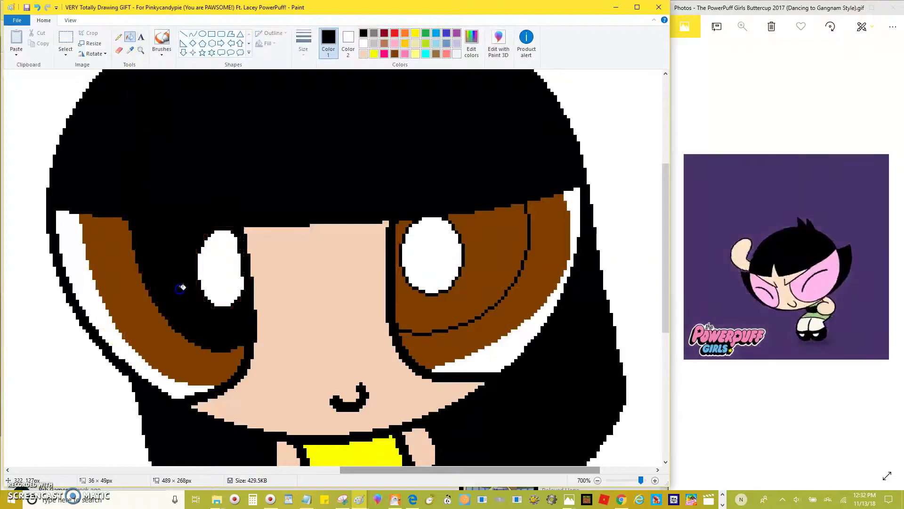
{"action": "left_click", "coordinate": [518, 221]}
- Place a pink text note on the black hair and enter "comment if u think"
{"action": "left_click", "coordinate": [385, 54]}
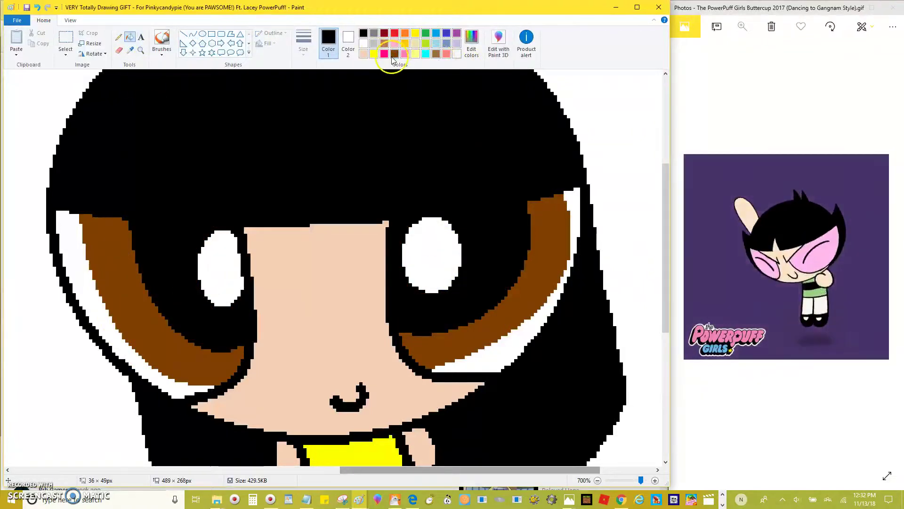
{"action": "left_click", "coordinate": [147, 41]}
{"action": "left_click_drag", "start_coordinate": [137, 97], "coordinate": [340, 164]}
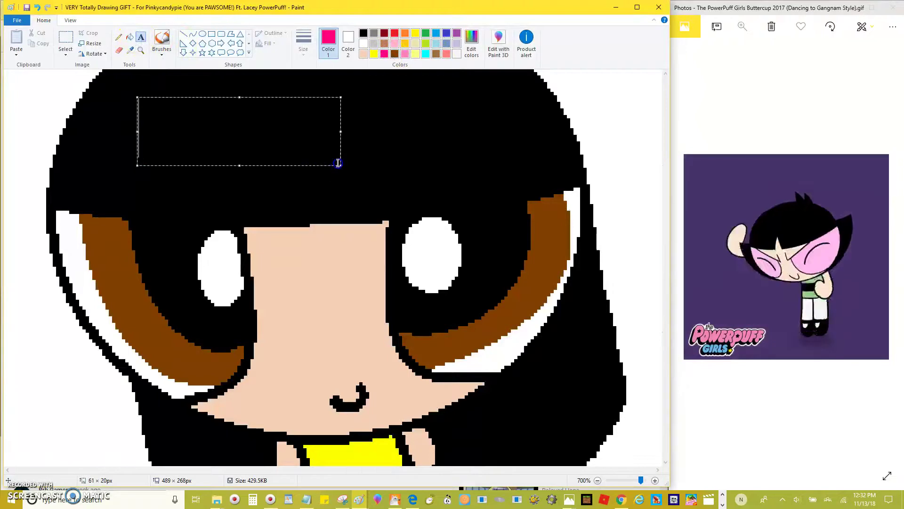
{"action": "type", "text": "Commn"}
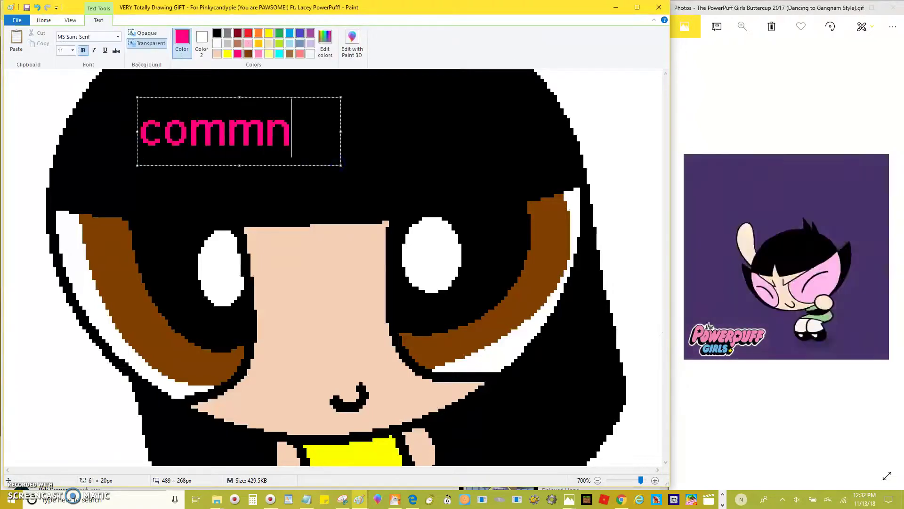
{"action": "key", "text": "BackSpace"}
{"action": "type", "text": "ent"}
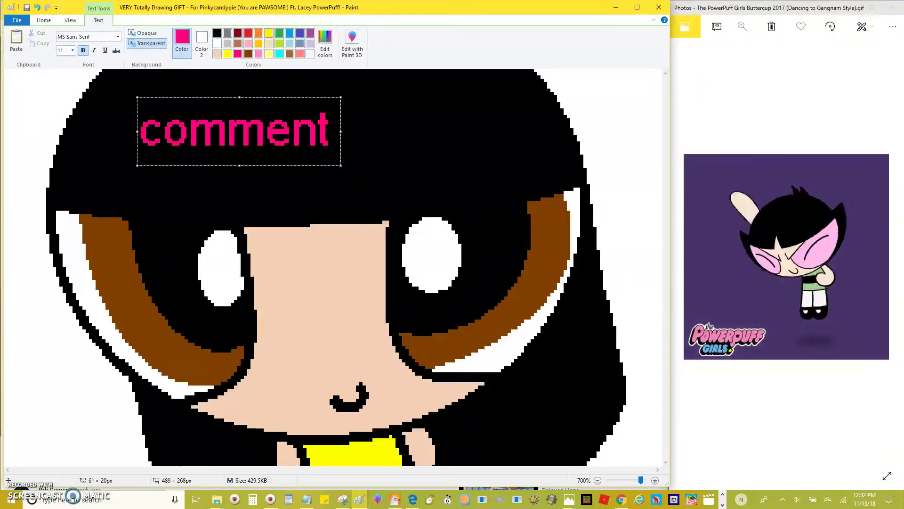
{"action": "type", "text": " if sh"}
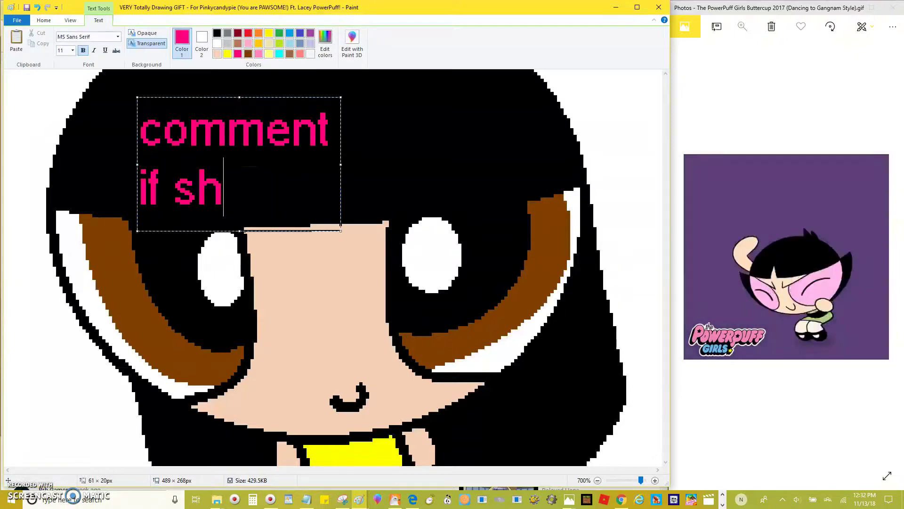
{"action": "key", "text": "BackSpace"}
{"action": "type", "text": "u think"}
{"action": "key", "text": "Return"}
- Continue the pink note with "i'm cute with my glasses on or off.:P"
{"action": "type", "text": "shes"}
{"action": "key", "text": "BackSpace"}
{"action": "key", "text": "BackSpace"}
{"action": "key", "text": "BackSpace"}
{"action": "key", "text": "BackSpace"}
{"action": "key", "text": "BackSpace"}
{"action": "type", "text": "i'"}
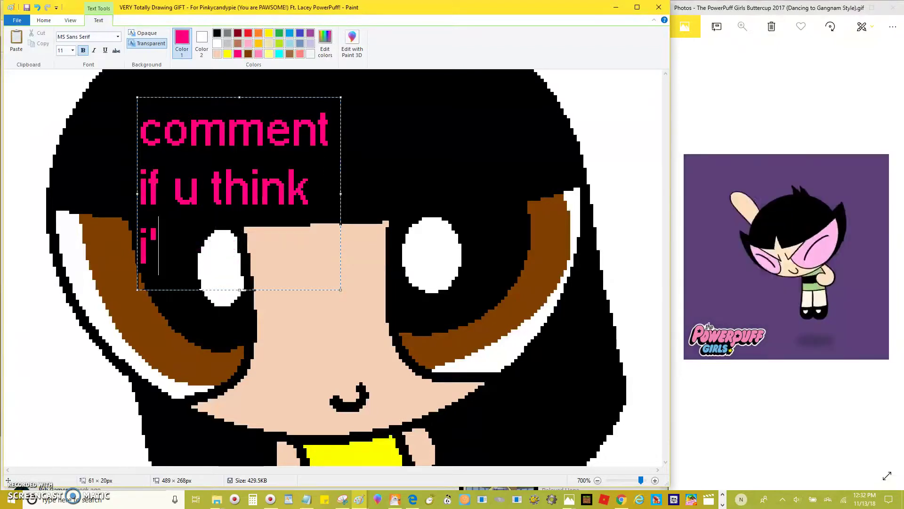
{"action": "type", "text": "m cute"}
{"action": "key", "text": "Return"}
{"action": "type", "text": "with "}
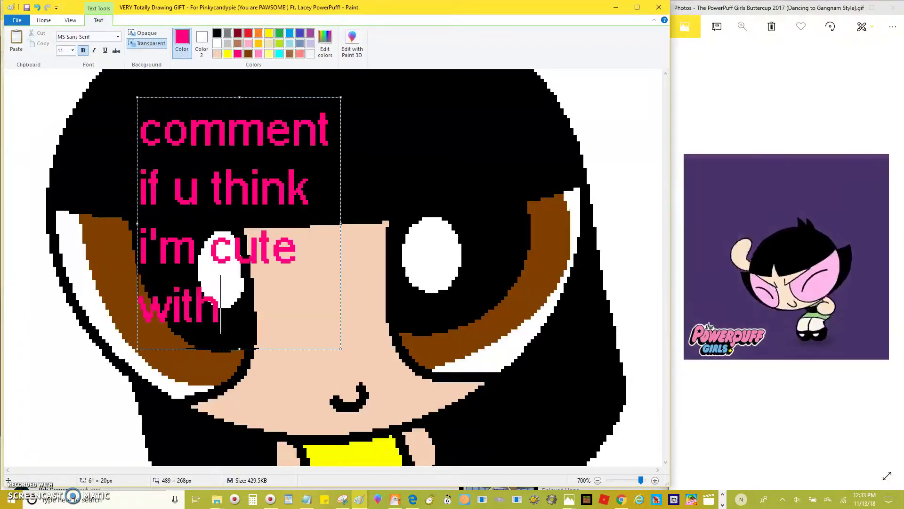
{"action": "type", "text": "my c"}
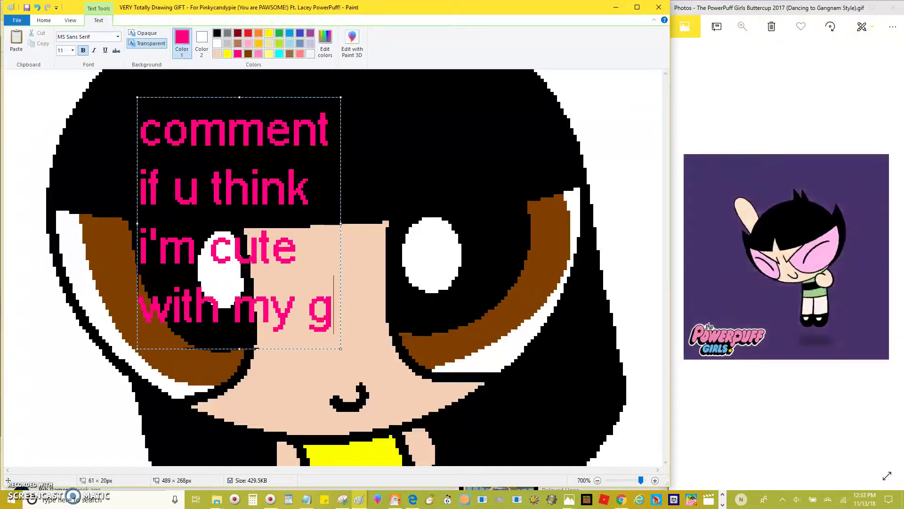
{"action": "type", "text": "lassi"}
{"action": "key", "text": "BackSpace"}
{"action": "type", "text": "es"}
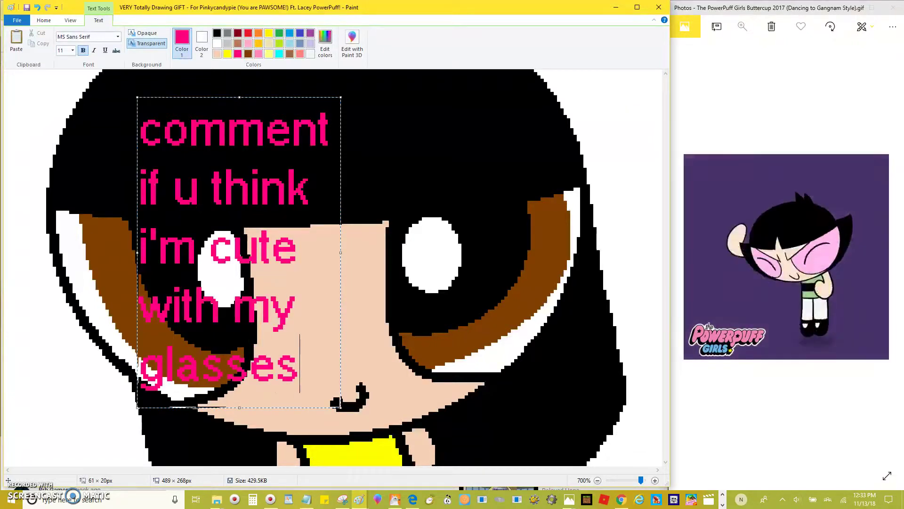
{"action": "type", "text": " on or off.:P"}
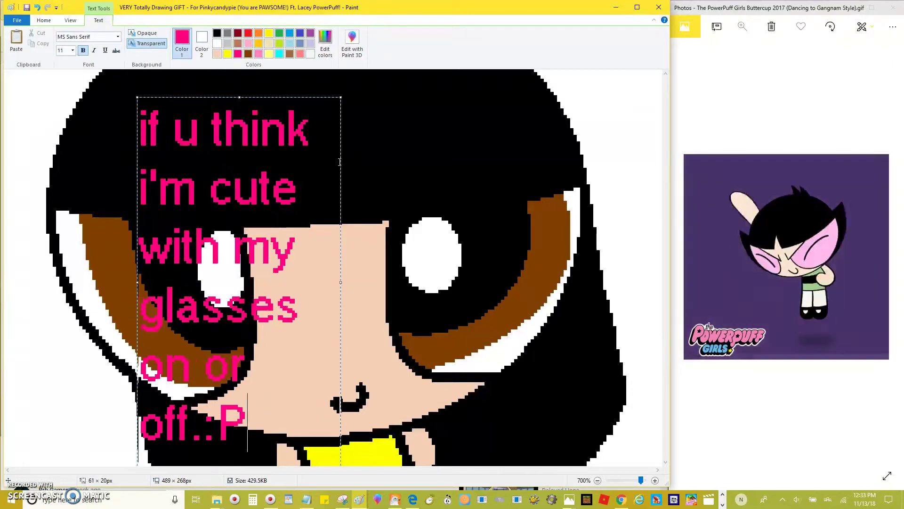
- Delete all the text of the pink note over the black-haired girl and leave the empty text box
{"action": "key", "text": "BackSpace"}
{"action": "key", "text": "BackSpace"}
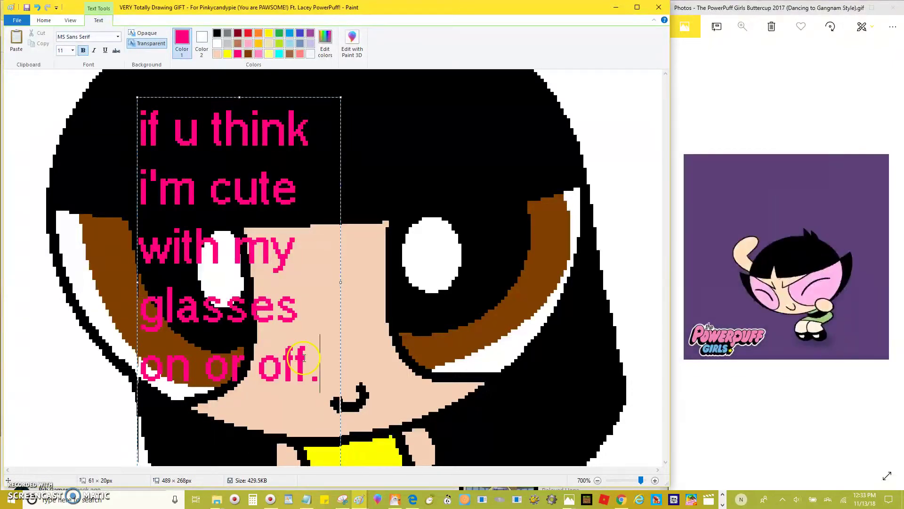
{"action": "mouse_move", "coordinate": [325, 411]}
{"action": "left_mouse_down"}
{"action": "mouse_move", "coordinate": [309, 273]}
{"action": "mouse_move", "coordinate": [170, 51]}
{"action": "mouse_move", "coordinate": [142, 71]}
{"action": "left_mouse_up"}
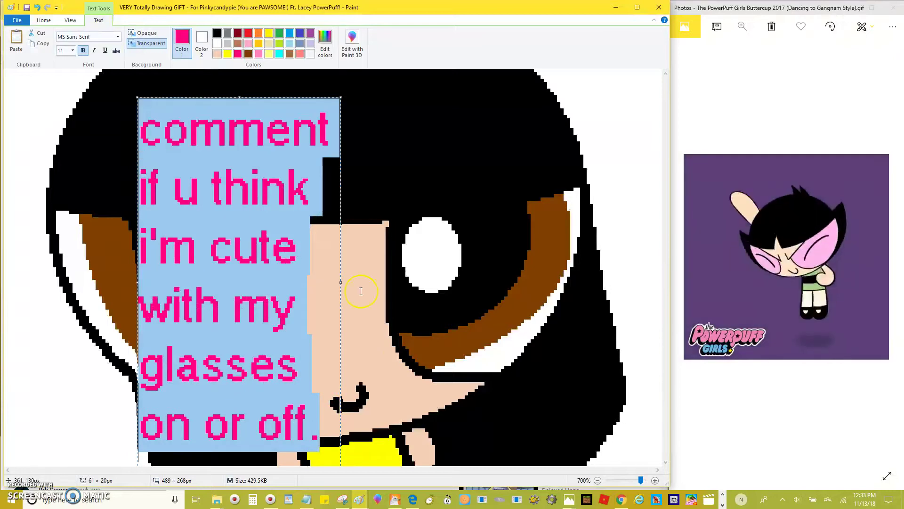
{"action": "key", "text": "Delete"}
{"action": "left_click", "coordinate": [429, 264]}
{"action": "left_click", "coordinate": [193, 34]}
{"action": "scroll", "coordinate": [291, 119], "scroll_direction": "down", "scroll_amount": 2}
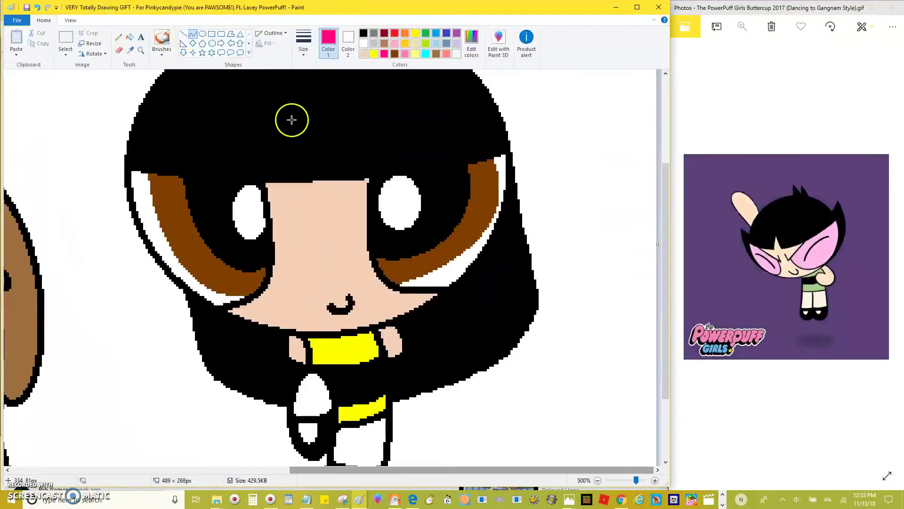
{"action": "left_click_drag", "start_coordinate": [348, 134], "coordinate": [379, 289]}
{"action": "key", "text": "ctrl+z"}
- Choose a different line thickness and trim the blank canvas beside the black-haired girl to a width of 445 px
{"action": "left_click", "coordinate": [304, 42]}
{"action": "left_click", "coordinate": [300, 91]}
{"action": "scroll", "coordinate": [389, 172], "scroll_direction": "up", "scroll_amount": 1}
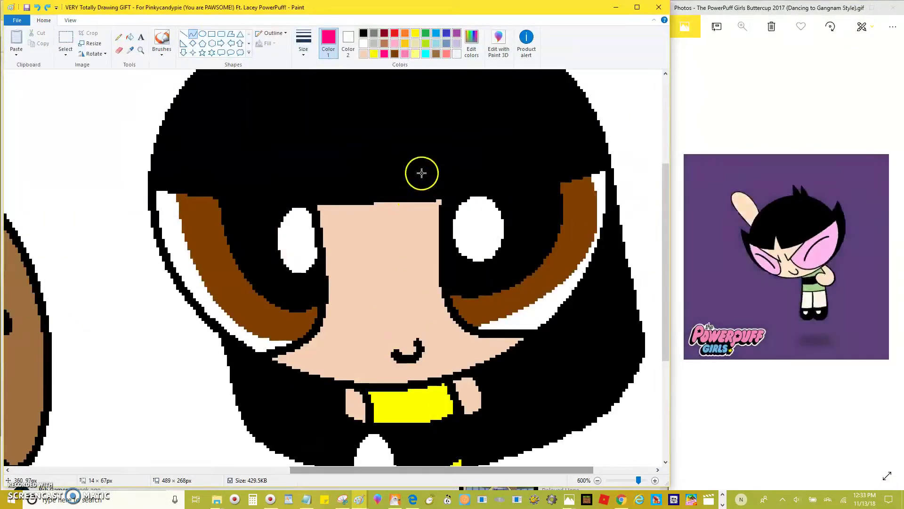
{"action": "scroll", "coordinate": [305, 216], "scroll_direction": "down", "scroll_amount": 5}
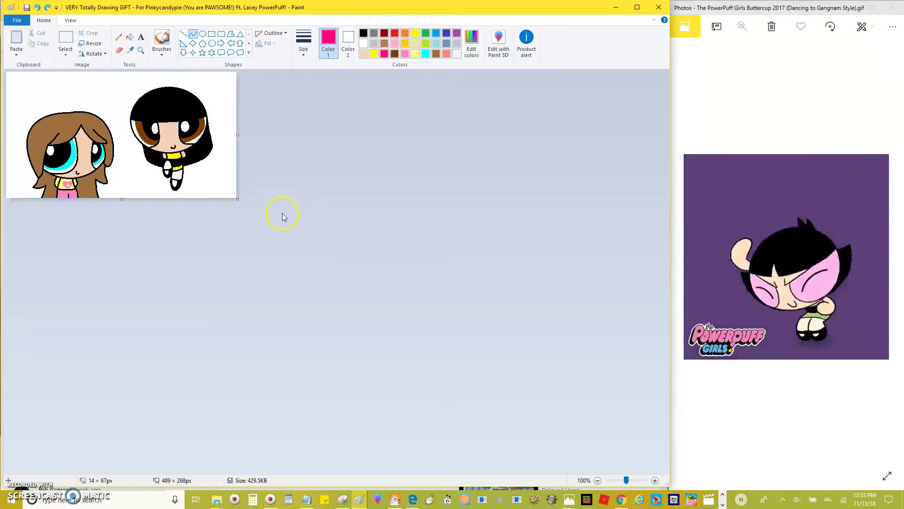
{"action": "scroll", "coordinate": [454, 179], "scroll_direction": "up", "scroll_amount": 3}
{"action": "scroll", "coordinate": [455, 177], "scroll_direction": "down", "scroll_amount": 1}
{"action": "left_click_drag", "start_coordinate": [469, 203], "coordinate": [426, 220]}
{"action": "left_click", "coordinate": [90, 53]}
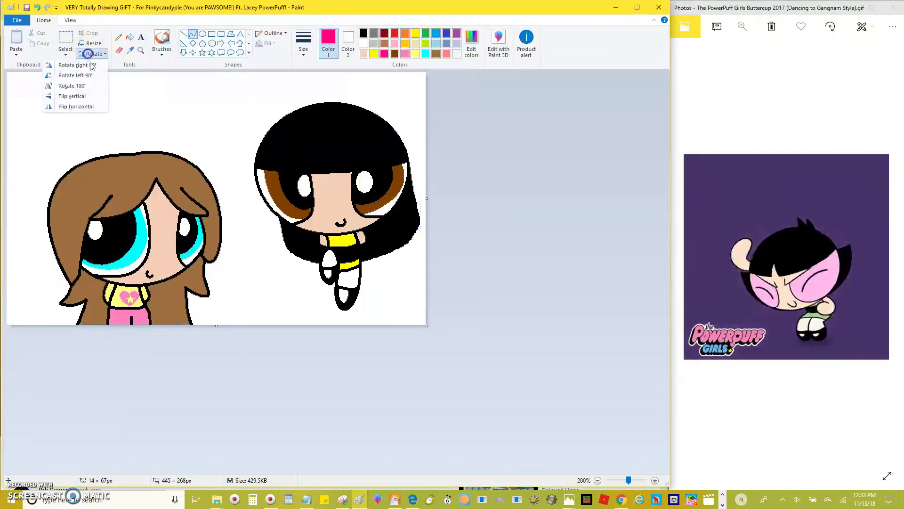
{"action": "left_click", "coordinate": [75, 100]}
{"action": "key", "text": "ctrl+z"}
- Flip the picture horizontally, trim the blank edge beside the brown-haired girl to a 406 px canvas width, and flip it back
{"action": "left_click", "coordinate": [91, 55]}
{"action": "left_click", "coordinate": [84, 107]}
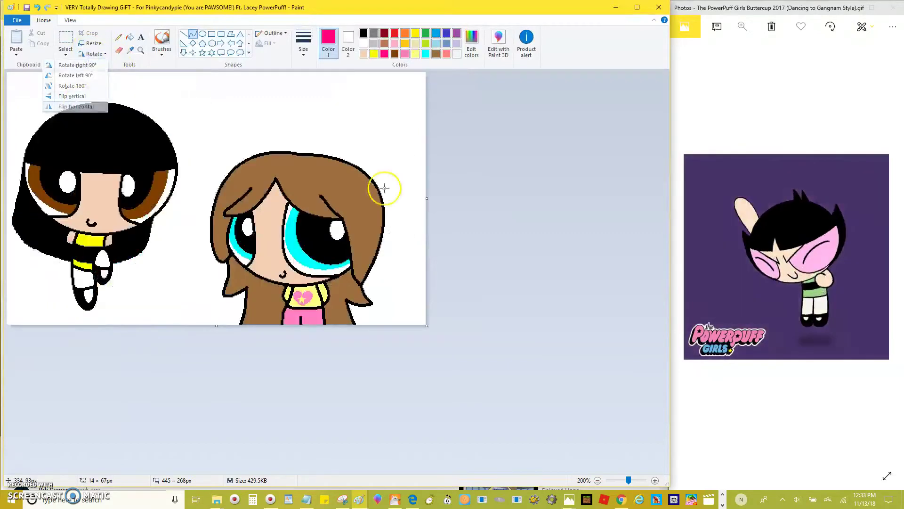
{"action": "left_click_drag", "start_coordinate": [431, 199], "coordinate": [390, 226]}
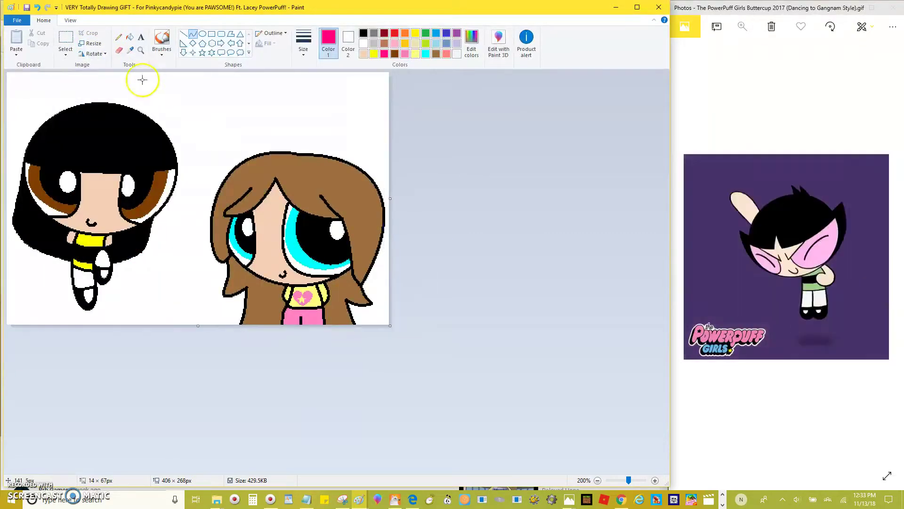
{"action": "left_click", "coordinate": [90, 54]}
{"action": "left_click", "coordinate": [75, 106]}
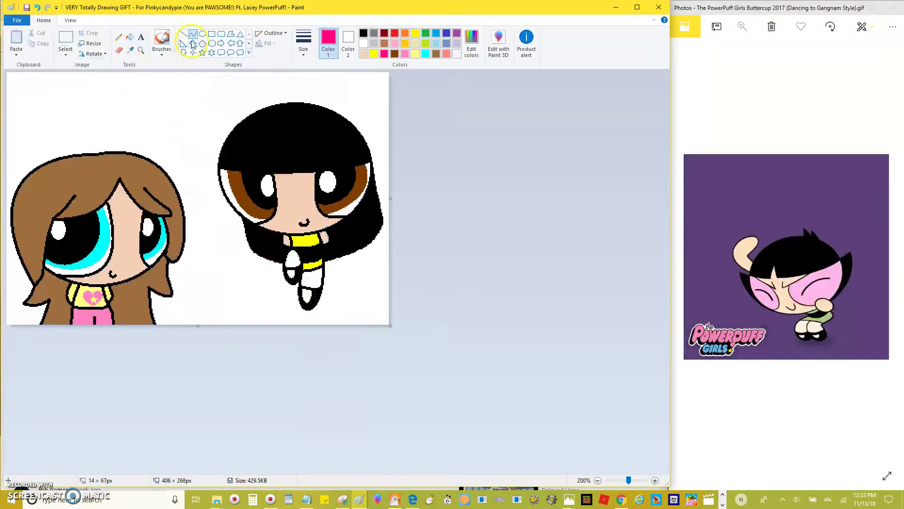
- Draw a wide black ellipse outline about 832 × 266 px, placed so its upper arc forms a hill line behind both girls
{"action": "left_click", "coordinate": [203, 34]}
{"action": "left_click", "coordinate": [373, 34]}
{"action": "left_click_drag", "start_coordinate": [50, 100], "coordinate": [669, 103]}
{"action": "left_click_drag", "start_coordinate": [355, 101], "coordinate": [201, 307]}
{"action": "left_click", "coordinate": [363, 34]}
{"action": "left_click_drag", "start_coordinate": [502, 315], "coordinate": [665, 464]}
{"action": "left_click_drag", "start_coordinate": [340, 316], "coordinate": [212, 215]}
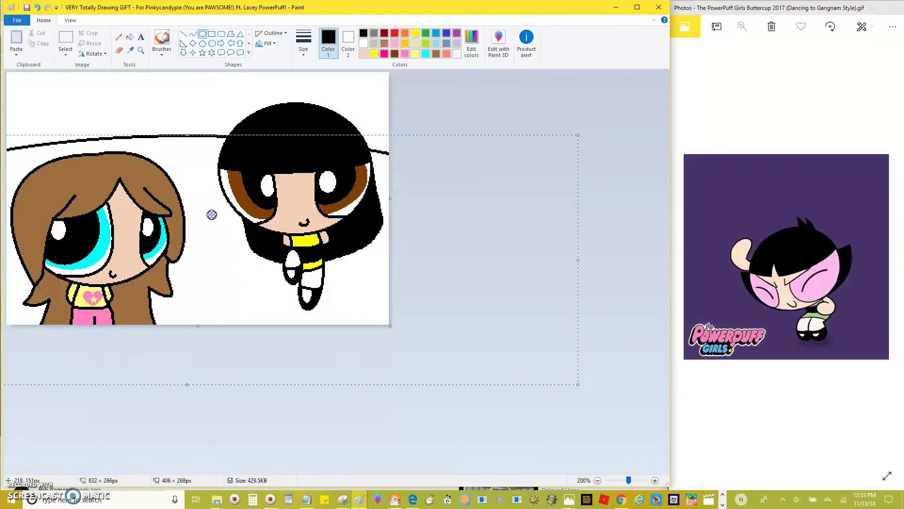
{"action": "left_click_drag", "start_coordinate": [236, 137], "coordinate": [256, 165]}
{"action": "left_click", "coordinate": [144, 32]}
- Fill the hill behind the girls with the spring green basic colour (red 0, green 255, blue 128) and select lime
{"action": "left_click", "coordinate": [133, 41]}
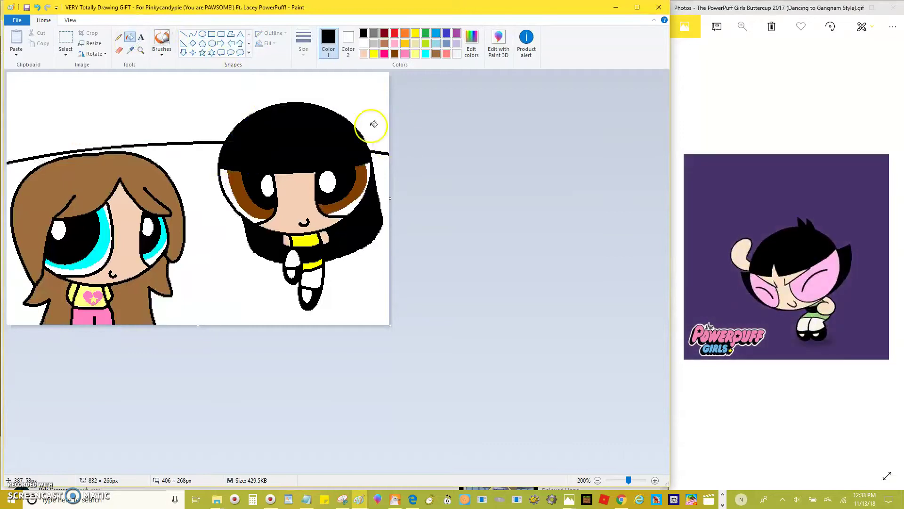
{"action": "left_click", "coordinate": [426, 53]}
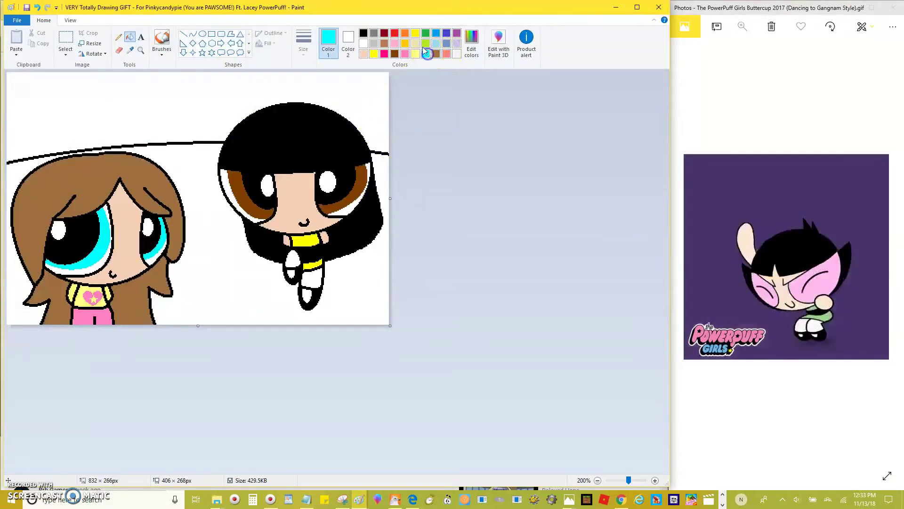
{"action": "left_click", "coordinate": [478, 45]}
{"action": "left_click", "coordinate": [263, 199]}
{"action": "left_click", "coordinate": [275, 199]}
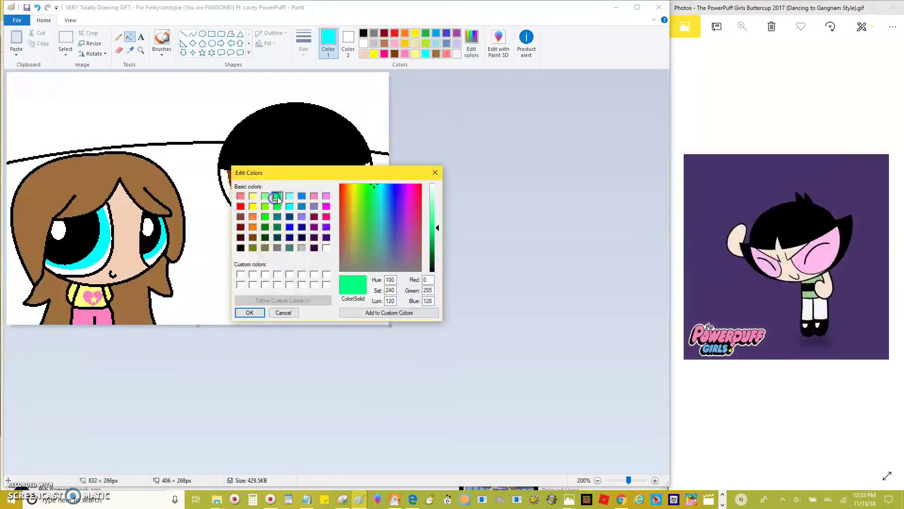
{"action": "left_click", "coordinate": [248, 311]}
{"action": "left_click", "coordinate": [212, 255]}
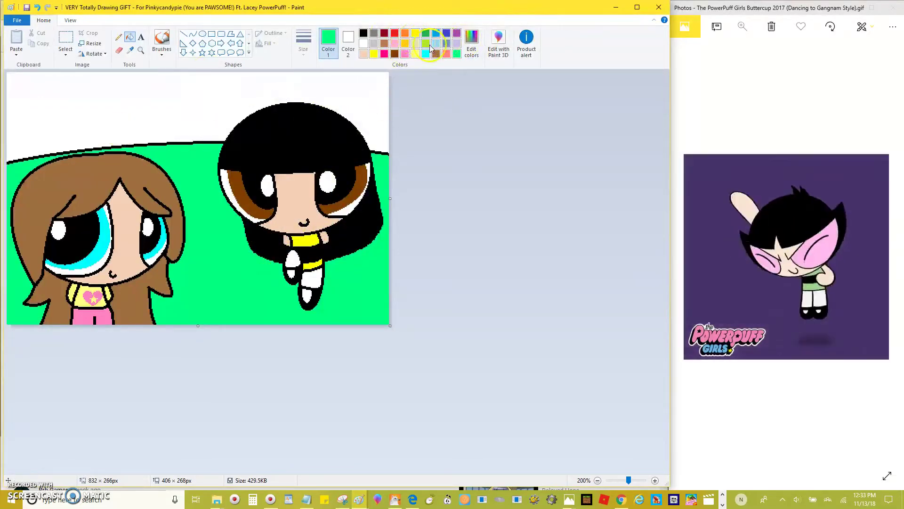
{"action": "left_click", "coordinate": [429, 44]}
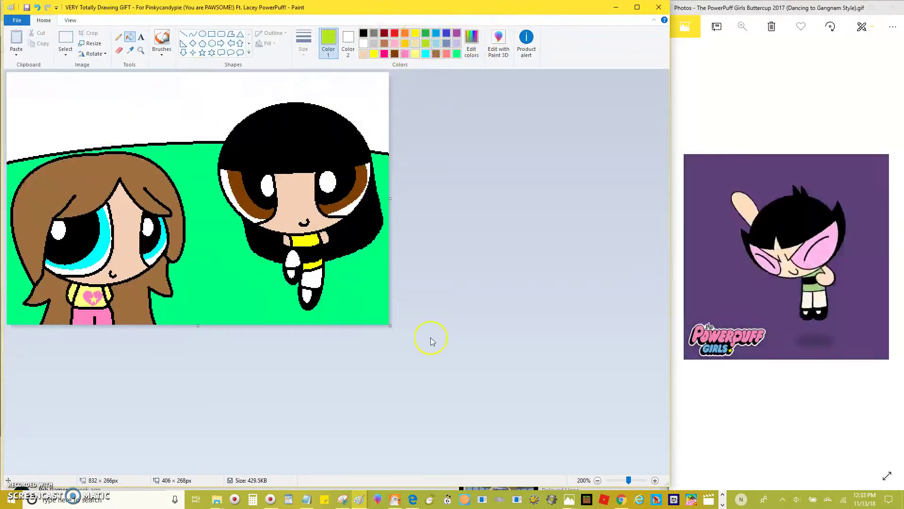
- Copy the Powerpuff Girls image from Snipping Tool and paste it into the Paint picture as a colour reference
{"action": "left_click", "coordinate": [395, 499]}
{"action": "left_click", "coordinate": [343, 499]}
{"action": "left_click", "coordinate": [271, 32]}
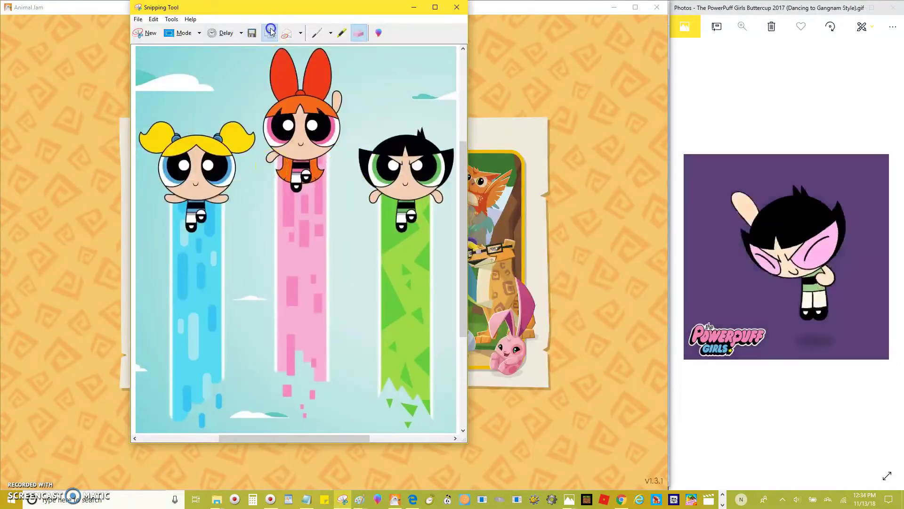
{"action": "left_click", "coordinate": [532, 197]}
{"action": "left_click", "coordinate": [624, 503]}
{"action": "left_click", "coordinate": [224, 198]}
{"action": "left_click", "coordinate": [395, 500]}
{"action": "left_click", "coordinate": [412, 500]}
{"action": "left_click", "coordinate": [293, 470]}
{"action": "left_click", "coordinate": [347, 499]}
{"action": "left_click", "coordinate": [368, 480]}
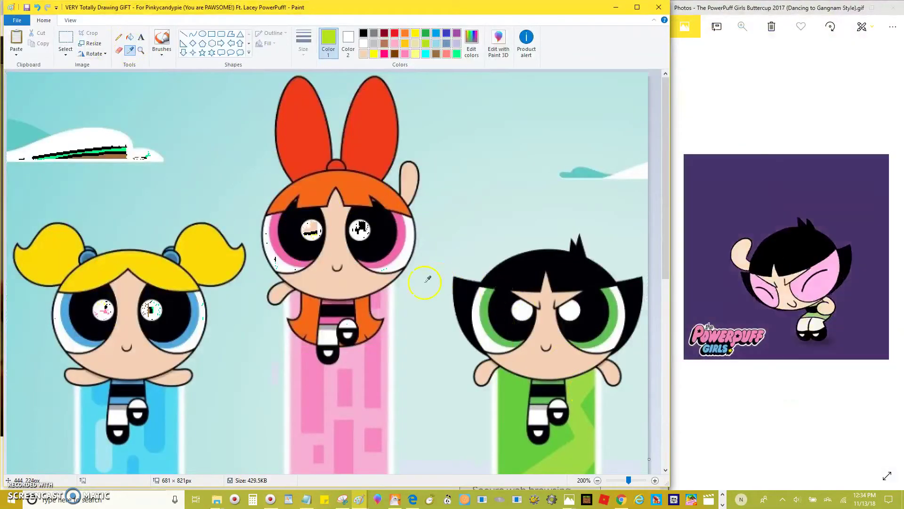
- Sample the grass green from Buttercup's trail, undo the paste of the reference image, and refill the hill with that green
{"action": "left_click", "coordinate": [521, 420]}
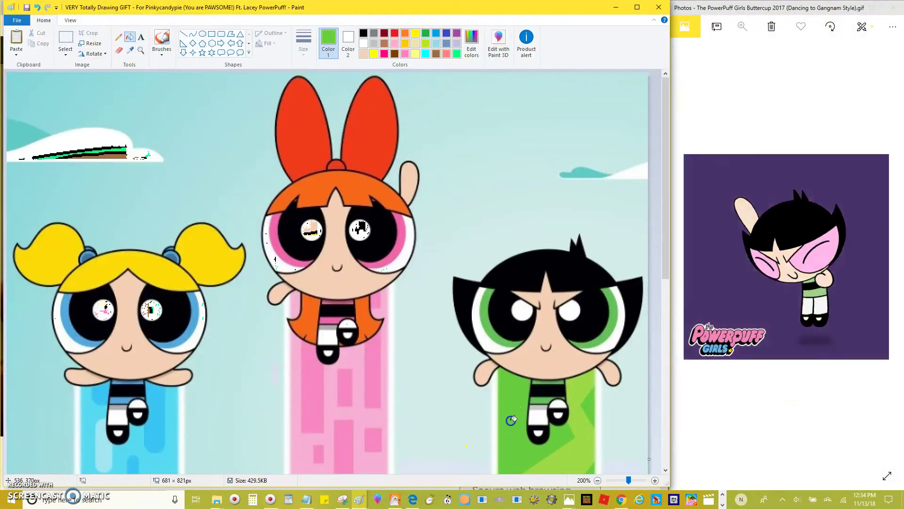
{"action": "key", "text": "ctrl+z"}
- Paste the reference image again, sample the teal of its sky, and undo the paste
{"action": "key", "text": "ctrl+v"}
{"action": "left_click", "coordinate": [127, 54]}
{"action": "key", "text": "ctrl+z"}
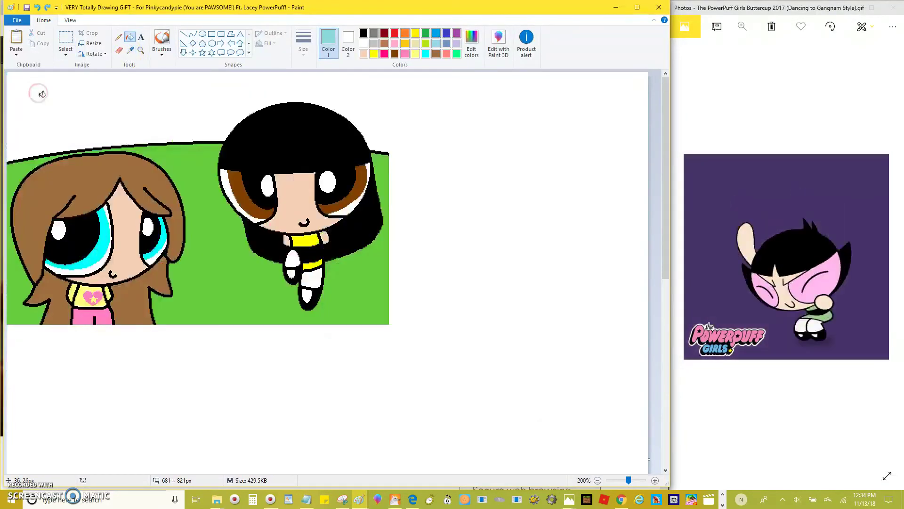